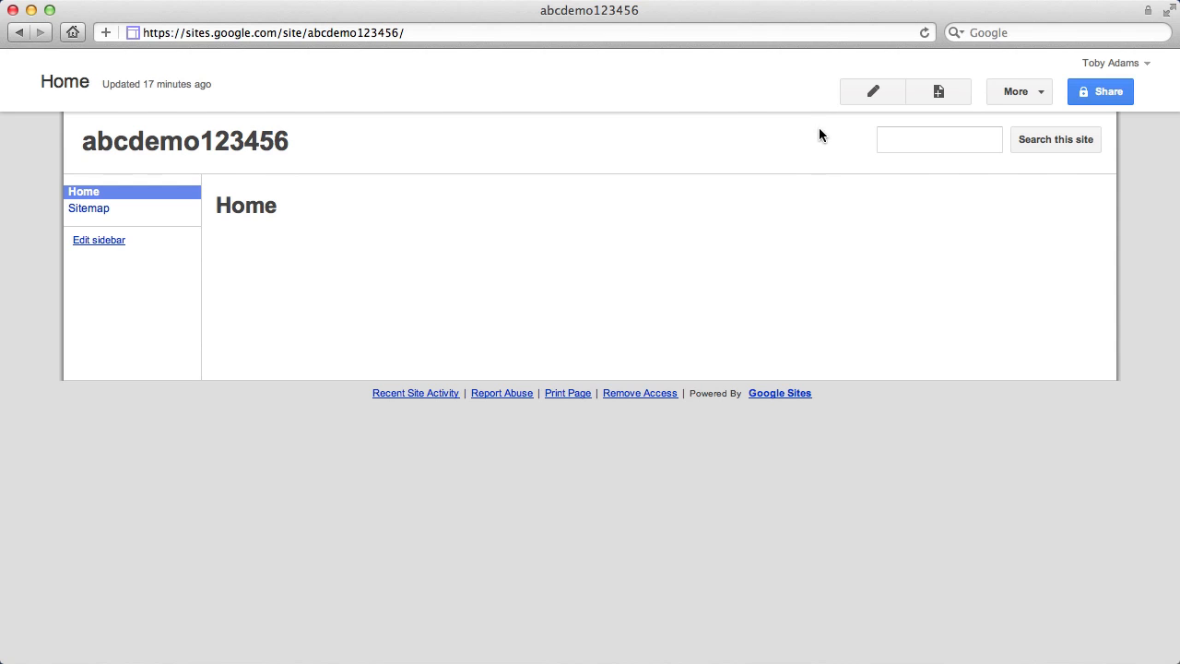
Step: Change the Home page's title to "Welcome", enter "Hello world!" as its body text and save the page
click(874, 96)
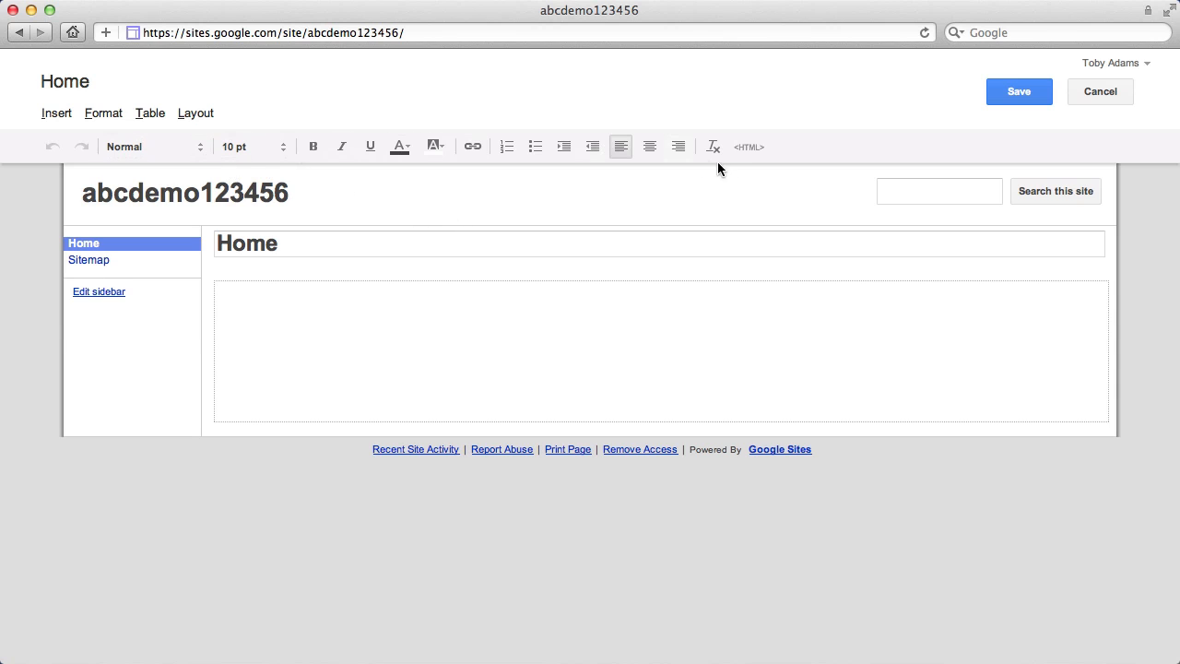
double_click(304, 246)
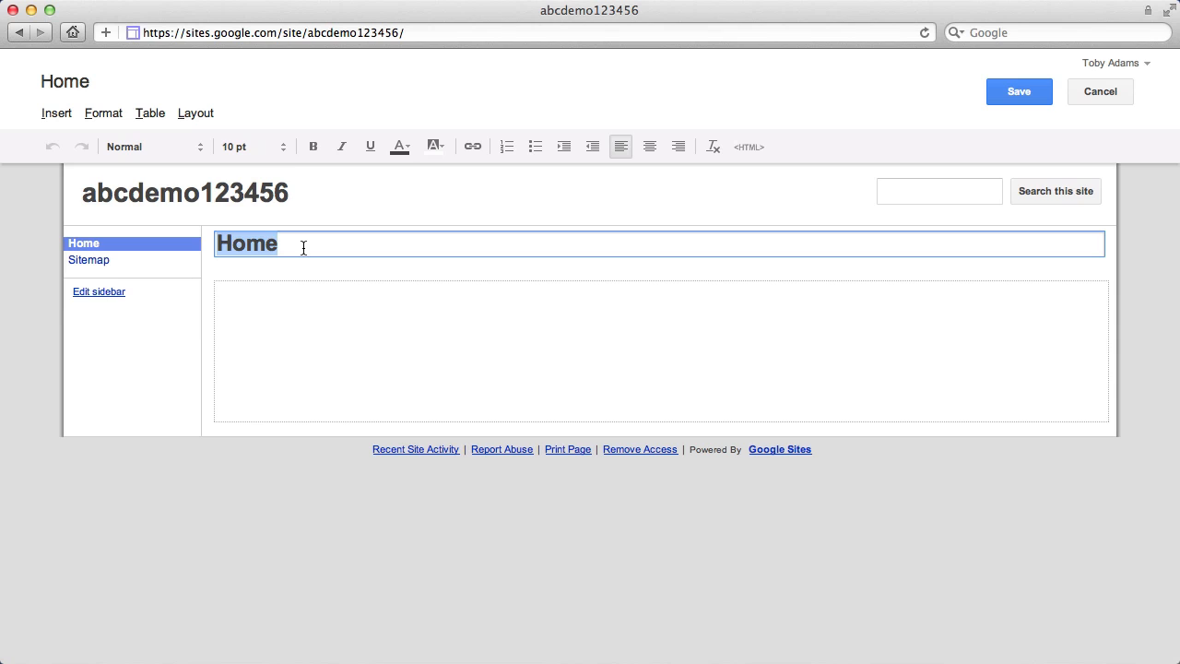
text(Welcome)
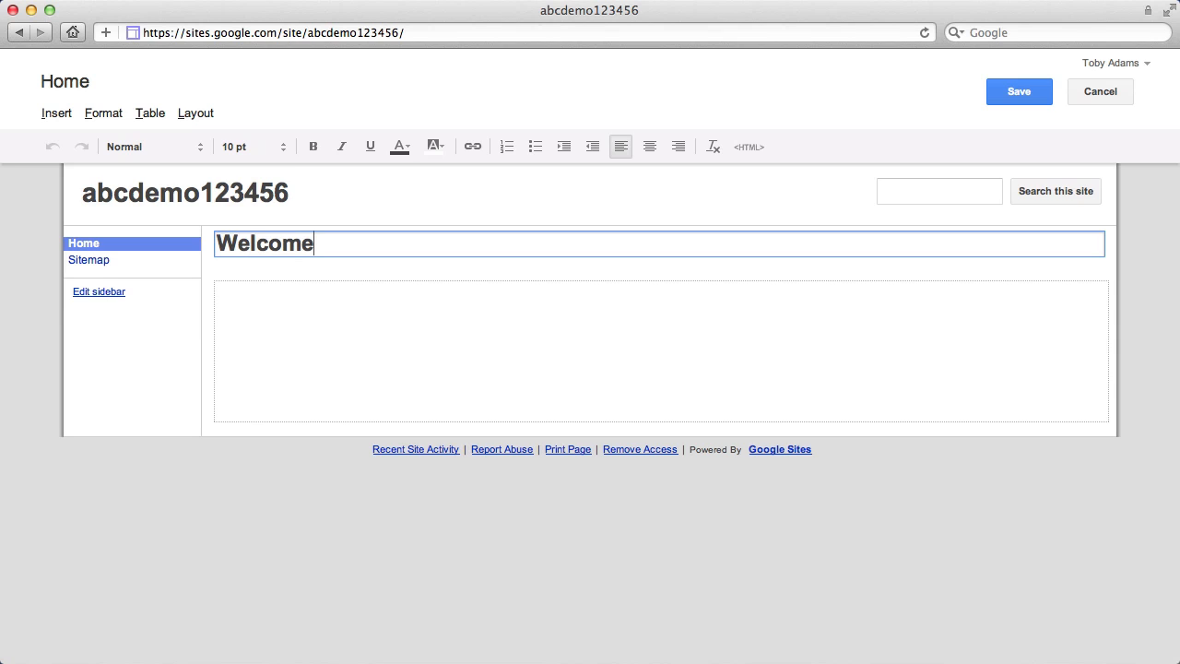
click(319, 352)
text(Hello)
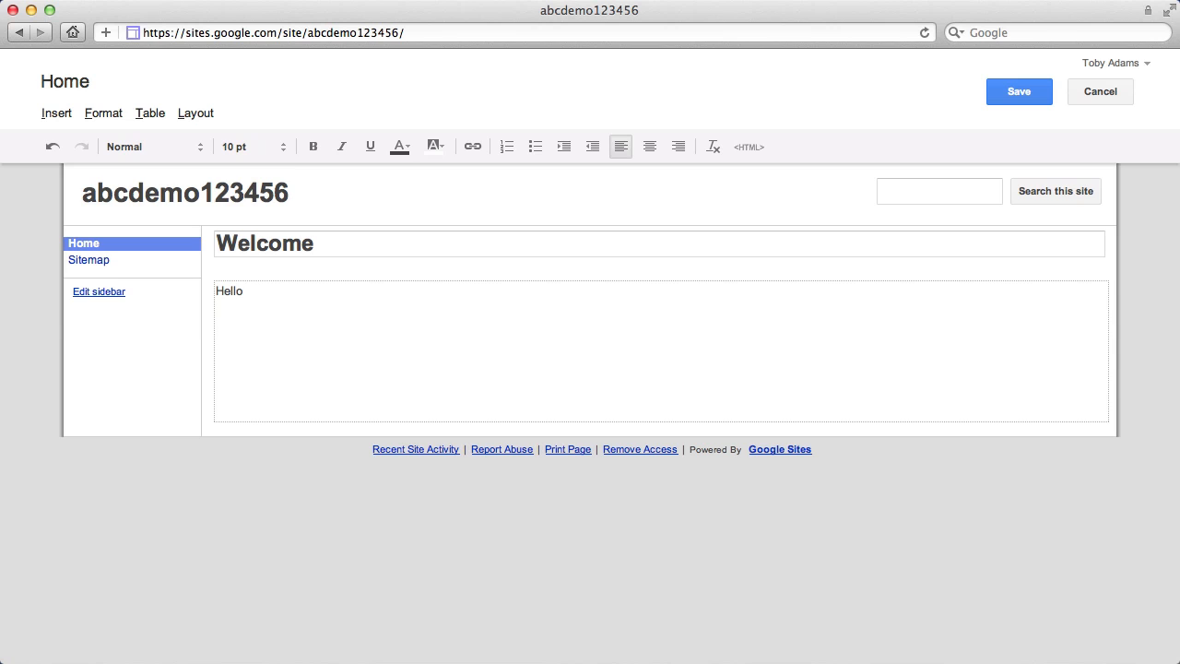
text( world!)
click(1017, 92)
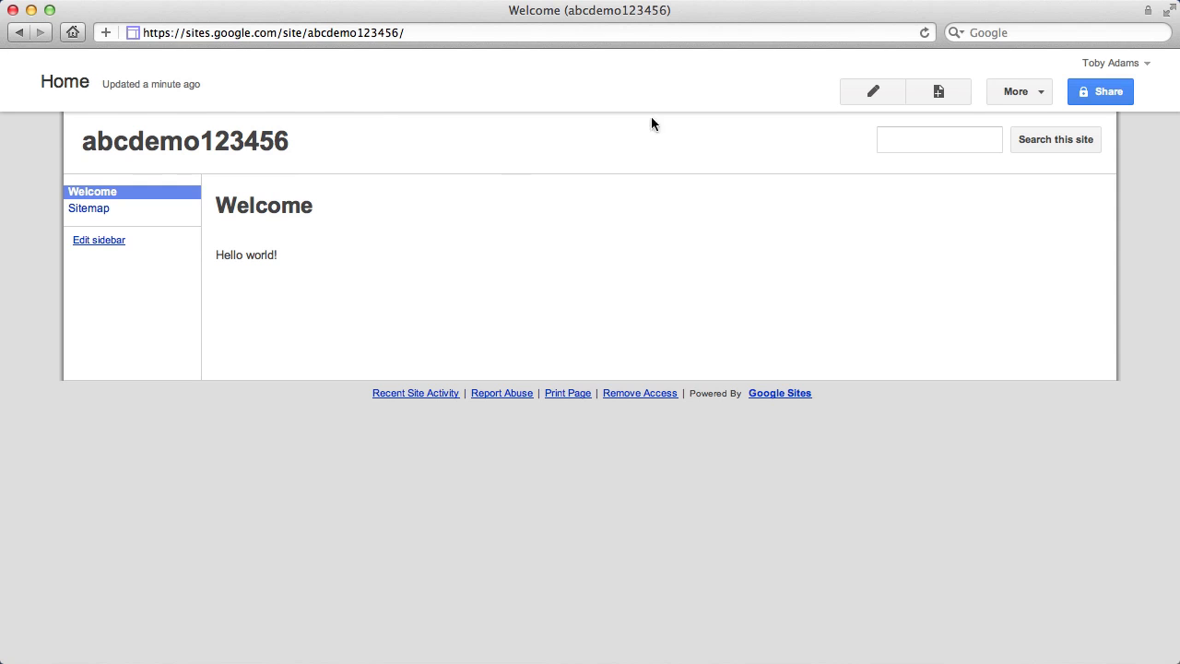
Step: Center the "Hello world!" text on the Welcome page and discard the unsaved edit
click(867, 92)
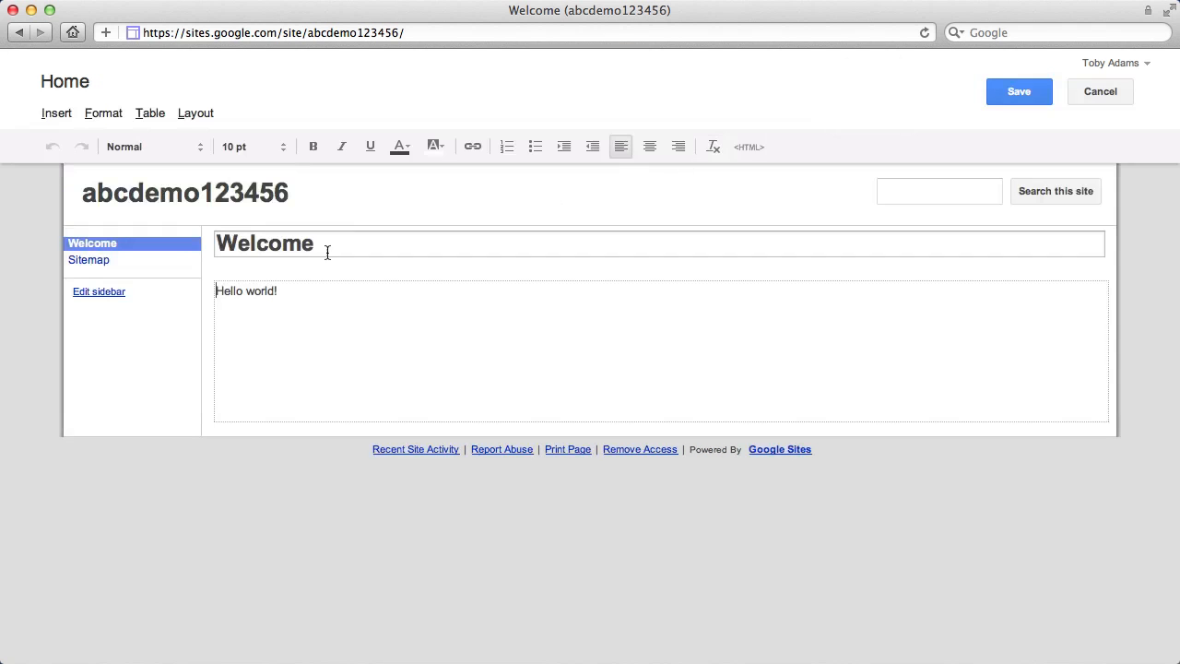
drag(286, 289, 205, 286)
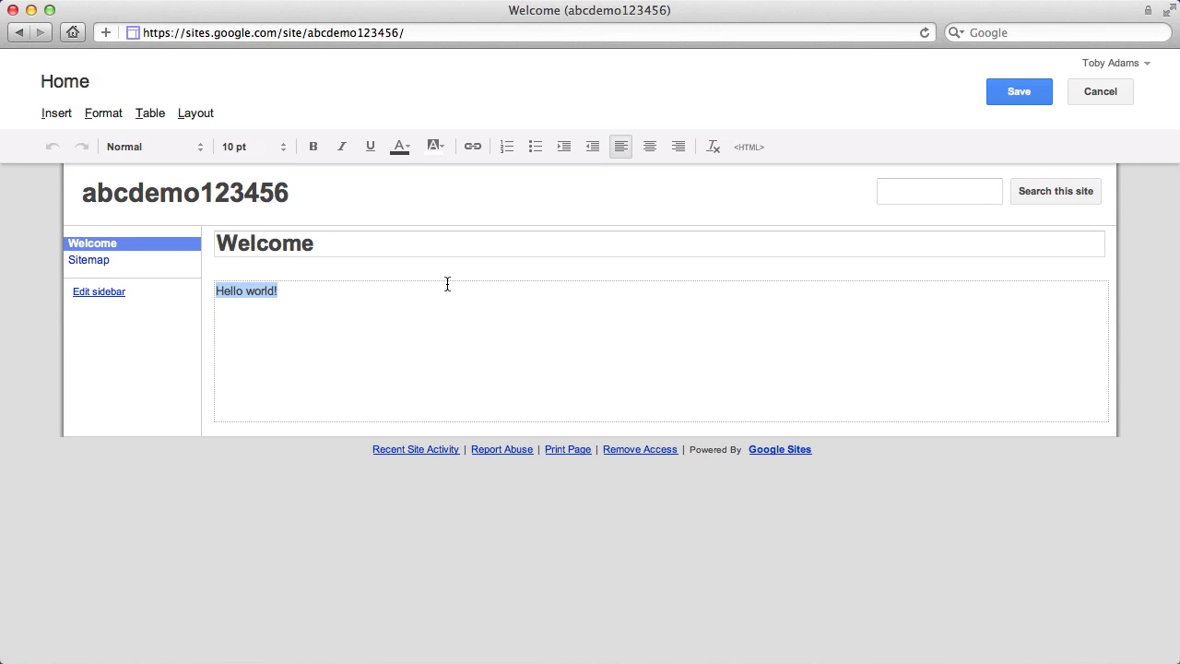
click(643, 148)
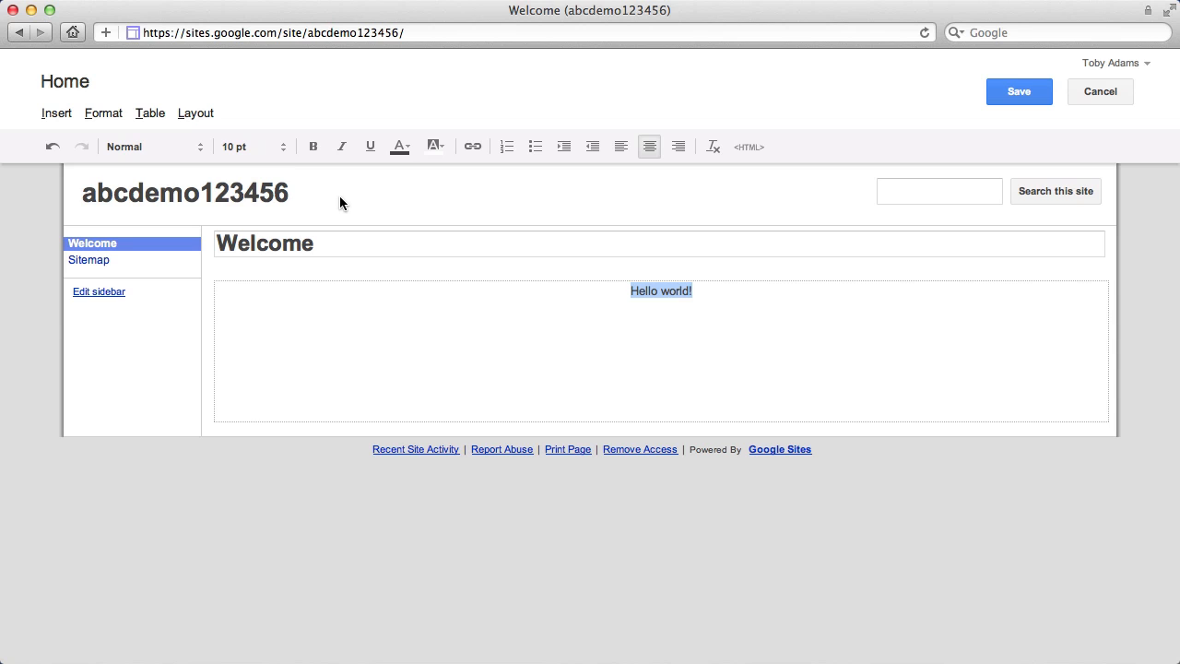
click(1079, 99)
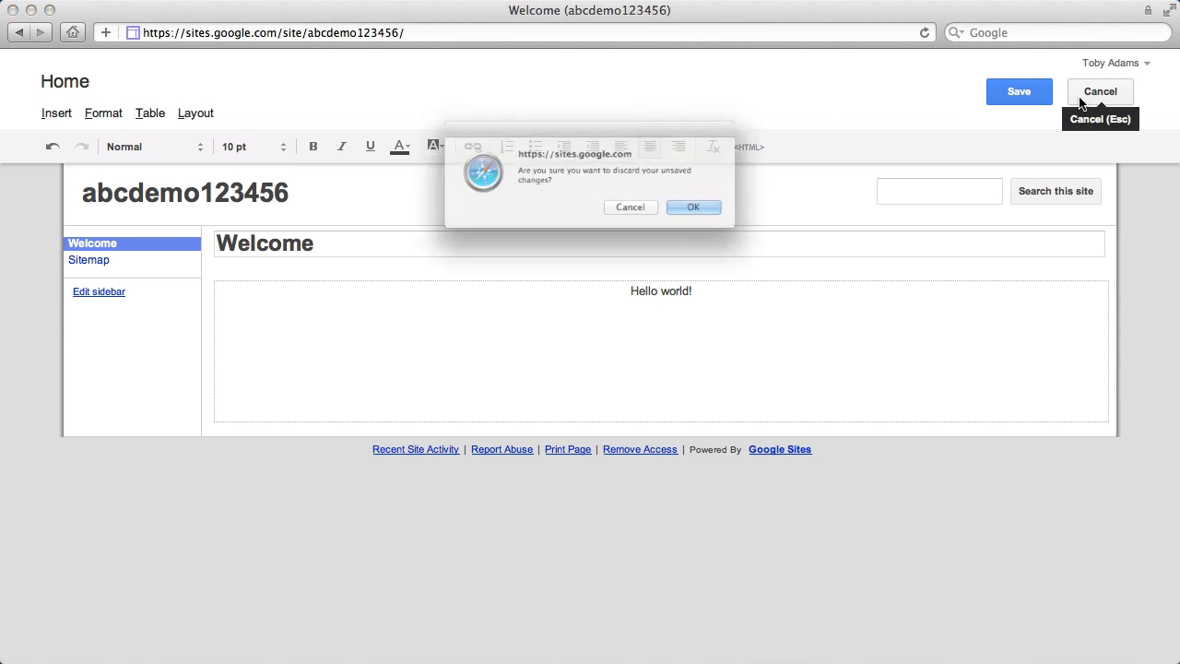
click(742, 223)
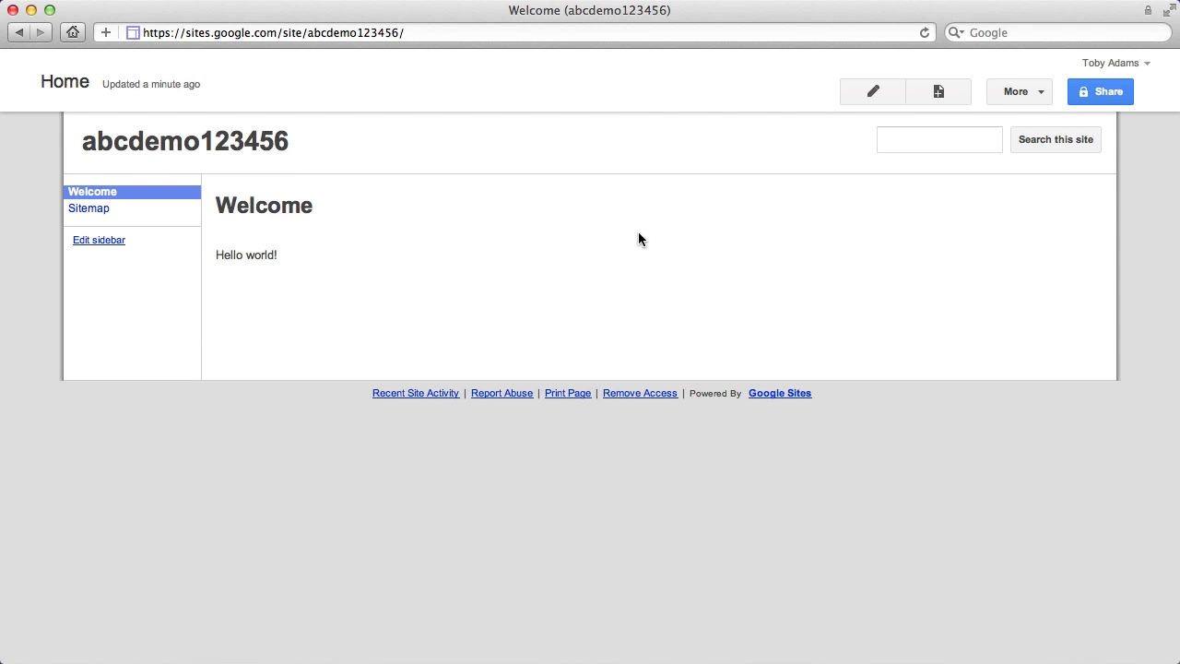
Step: Create a new page named "About the team" at the top level of the site with the Web Page template
click(938, 95)
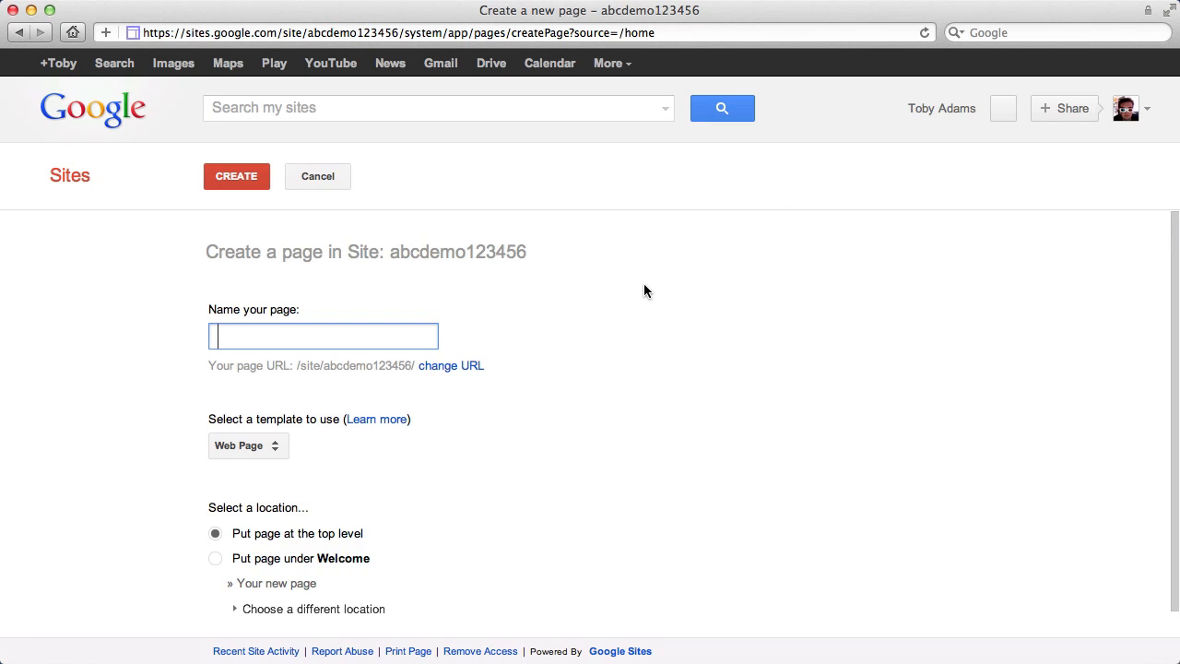
text(A)
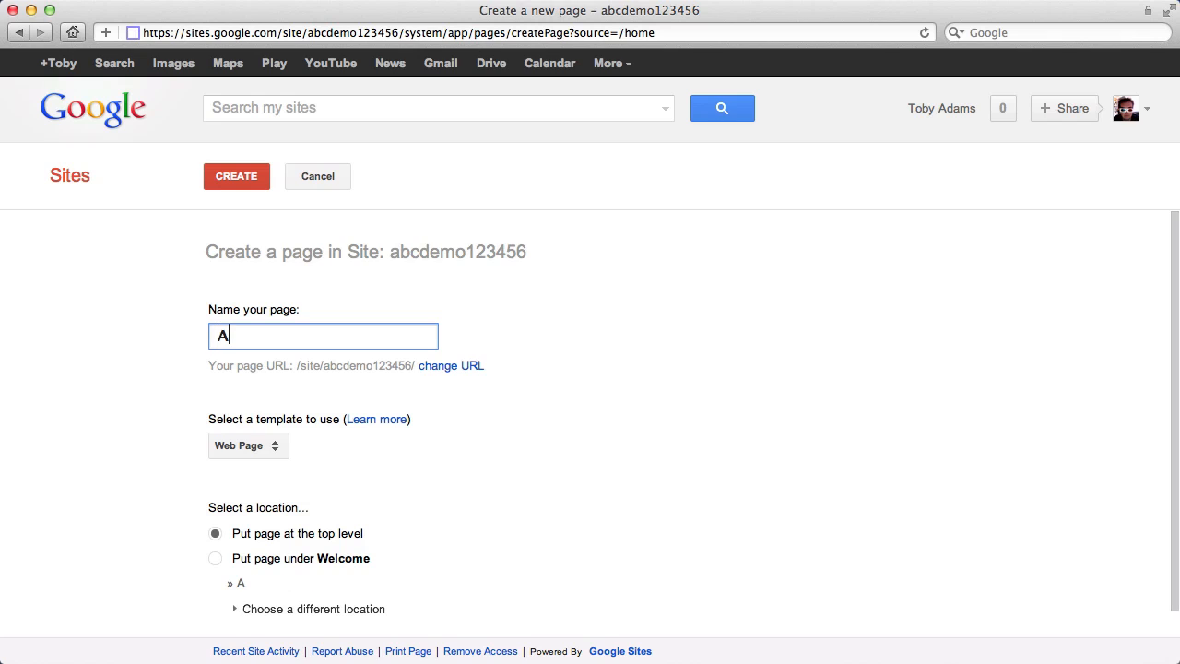
text(bout the team)
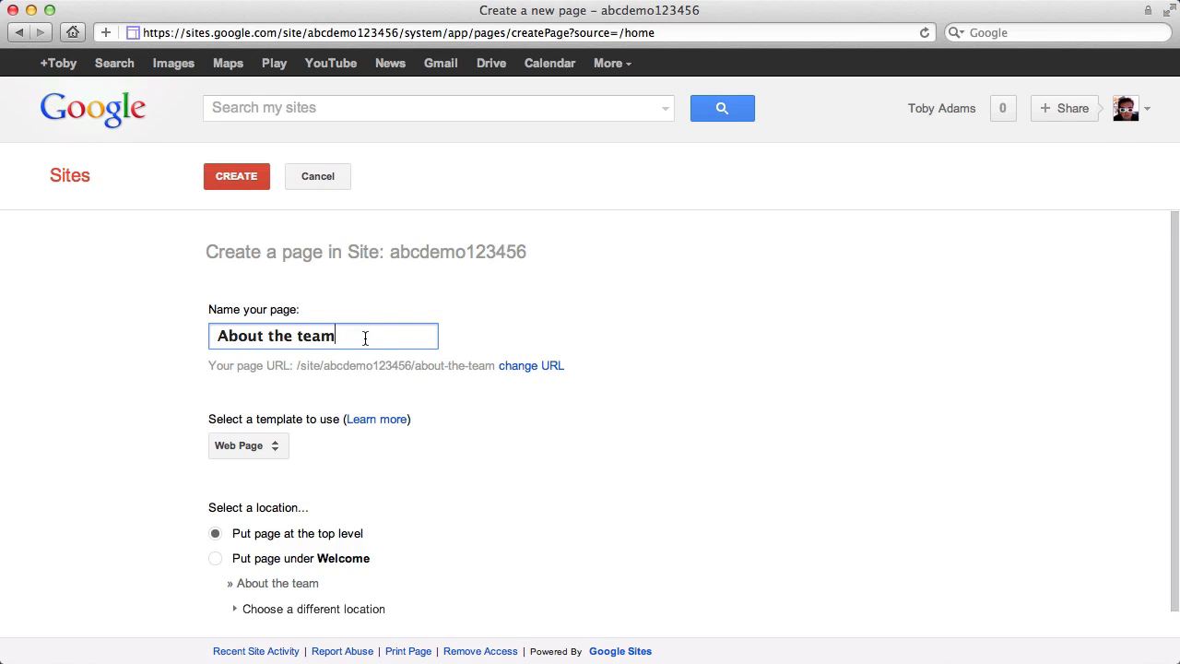
scroll(362, 334, down, 1)
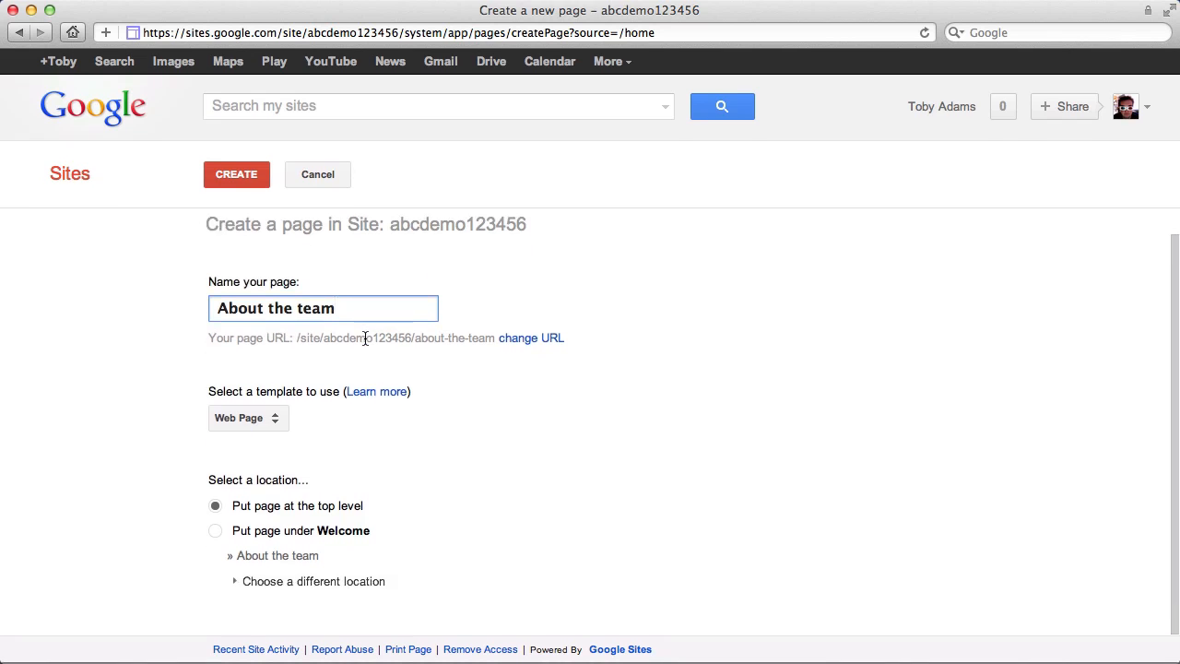
click(274, 420)
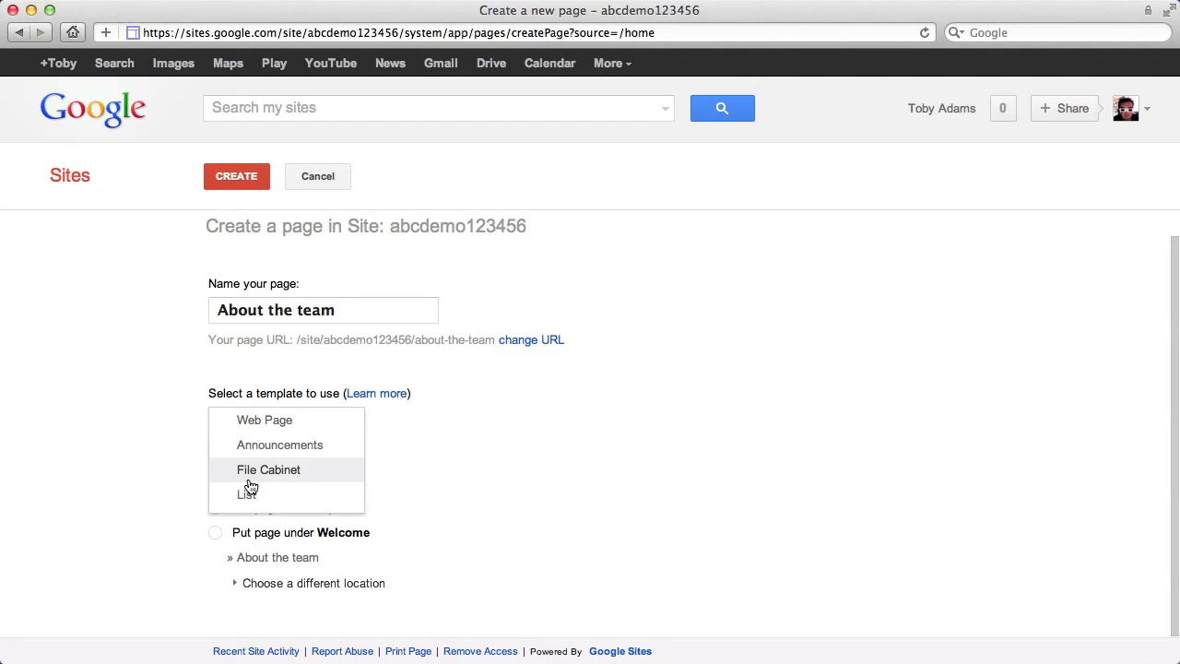
click(437, 419)
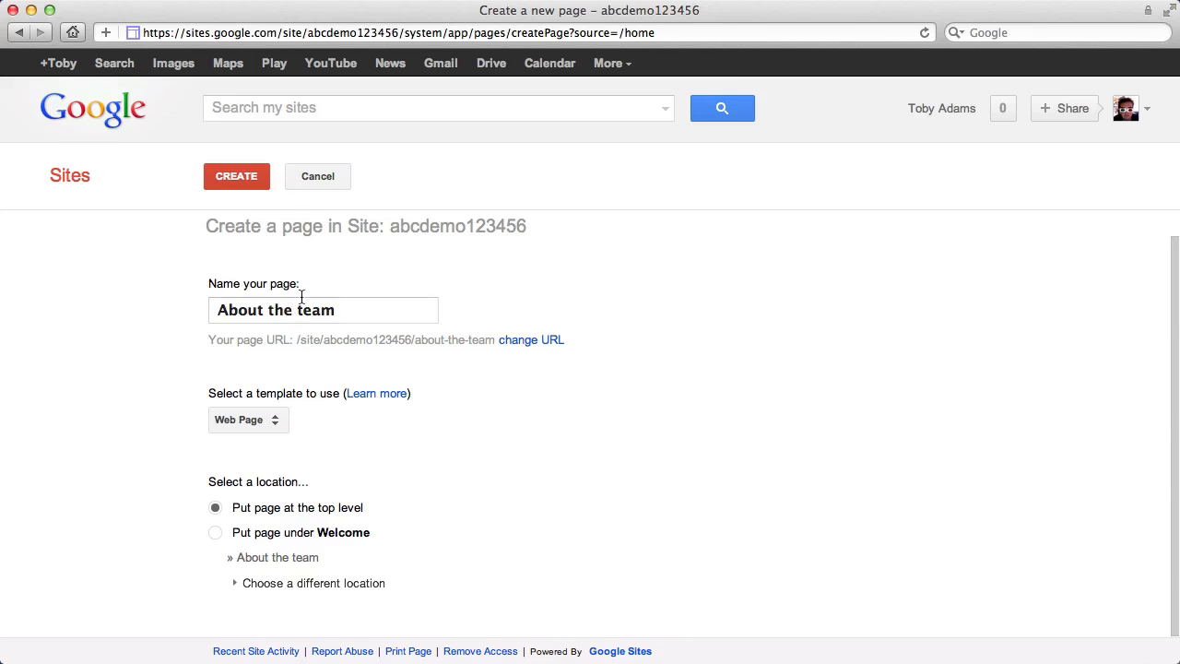
click(237, 178)
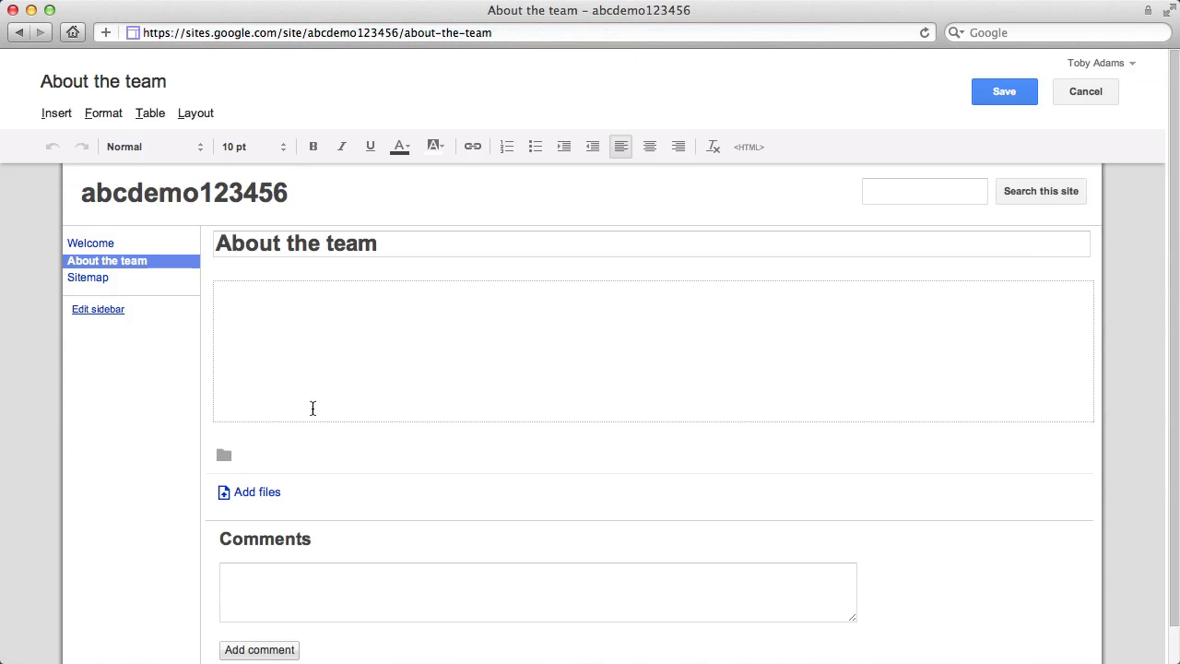
Step: View the Welcome page, return to the About the team page and examine its file attachment and comment areas
click(90, 246)
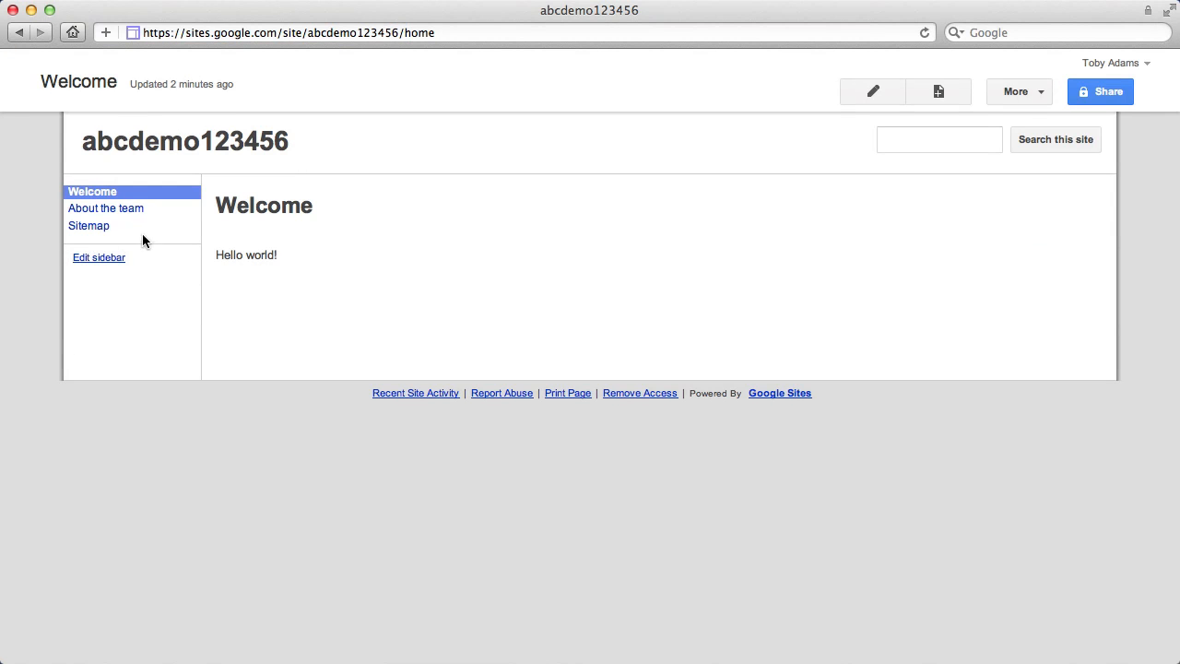
click(92, 210)
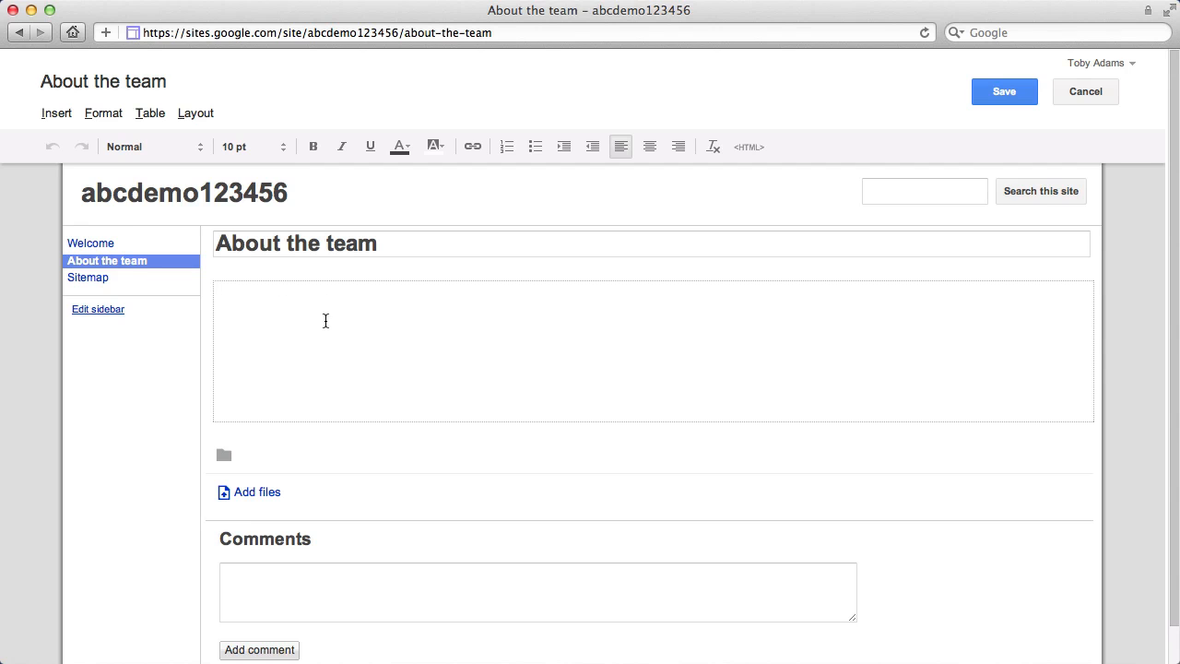
click(247, 494)
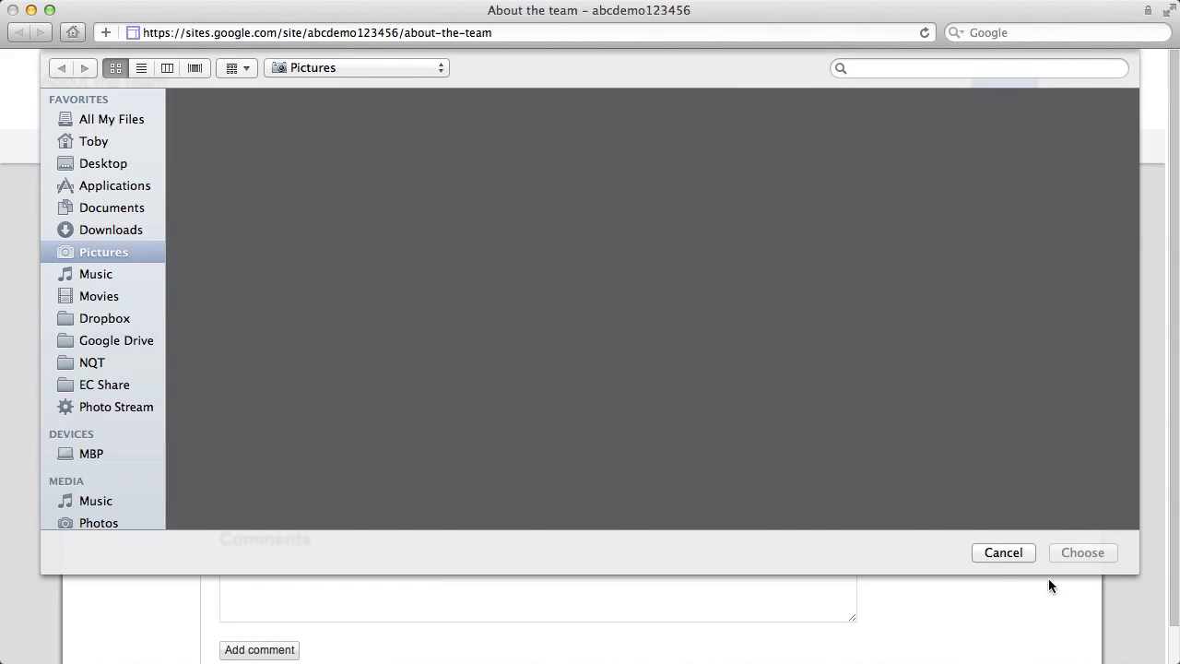
click(1022, 553)
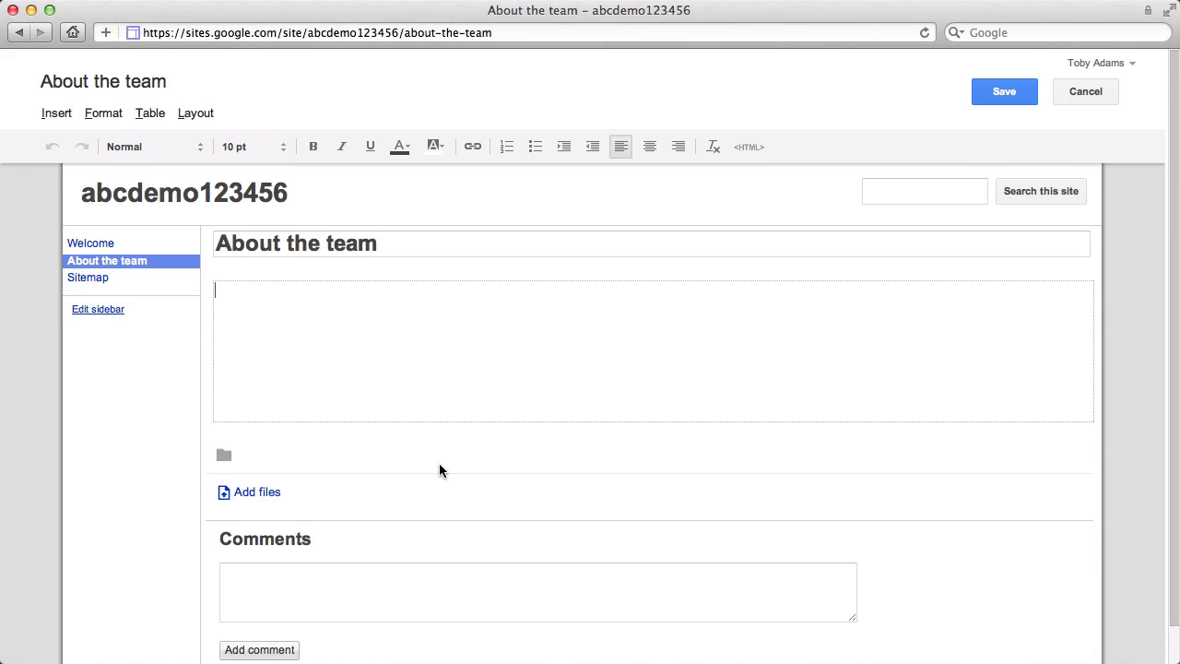
scroll(439, 470, down, 1)
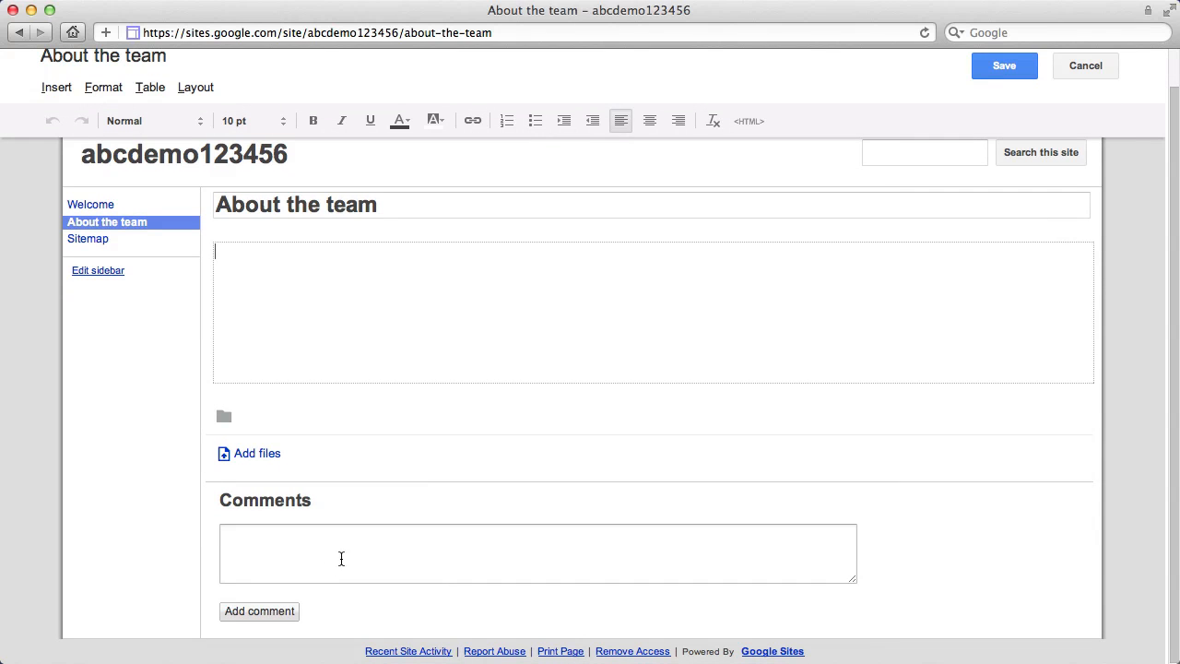
scroll(444, 471, up, 1)
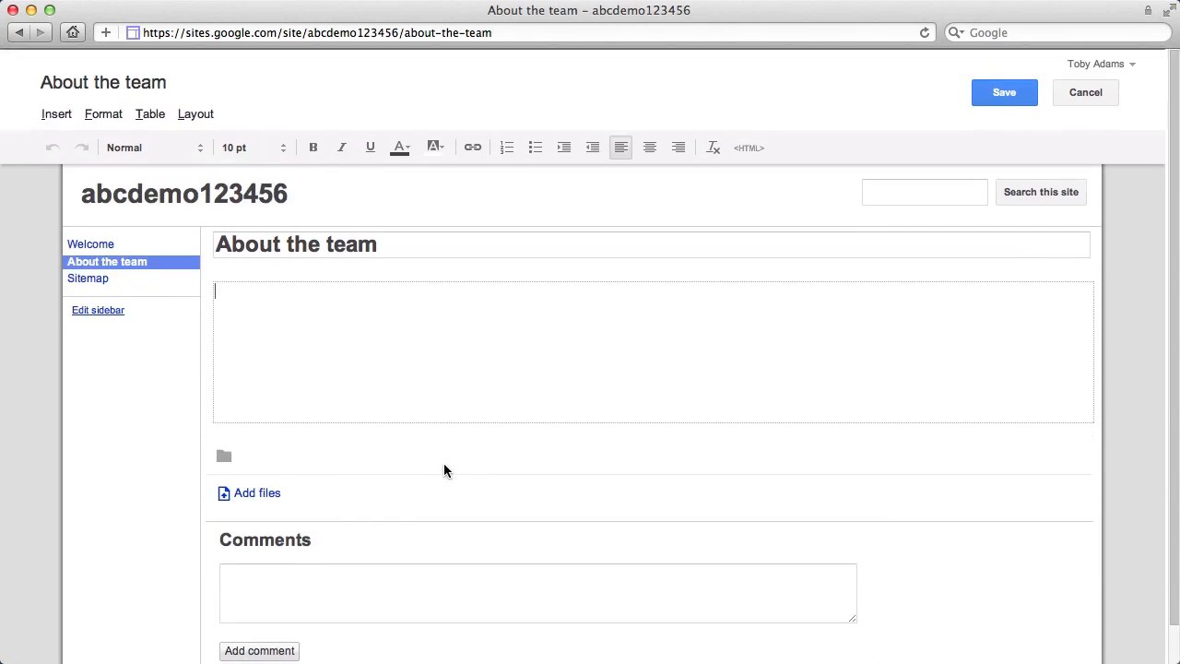
Step: Save the About the team page and disable attachments and comments in its page settings
click(1005, 93)
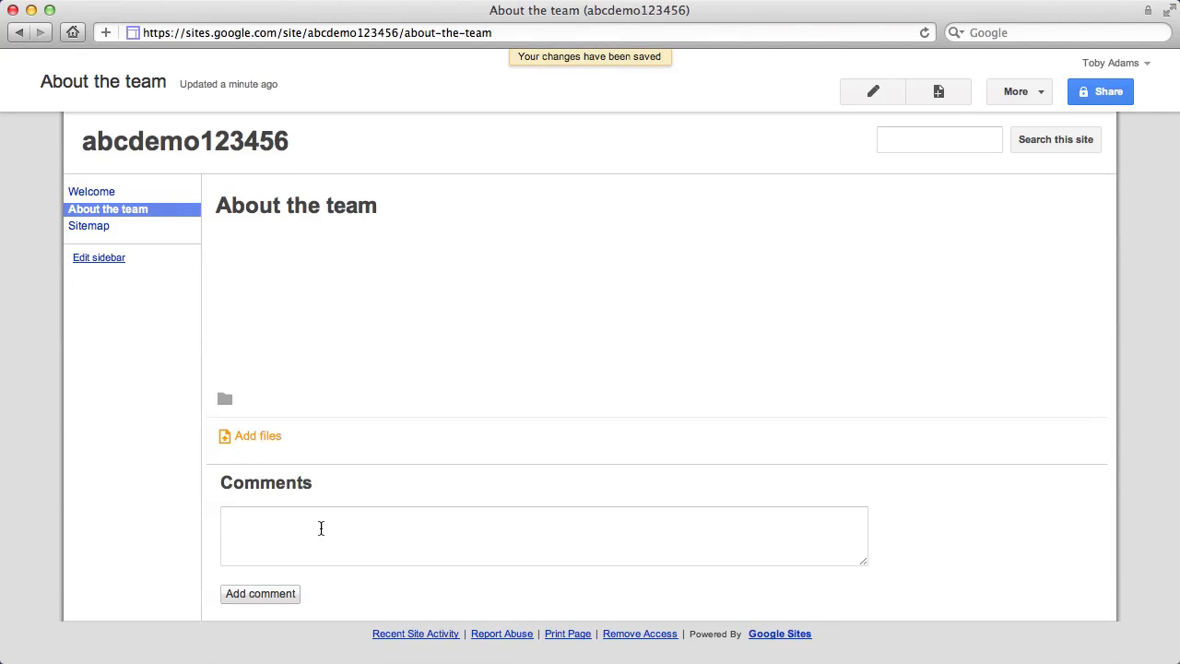
click(1014, 94)
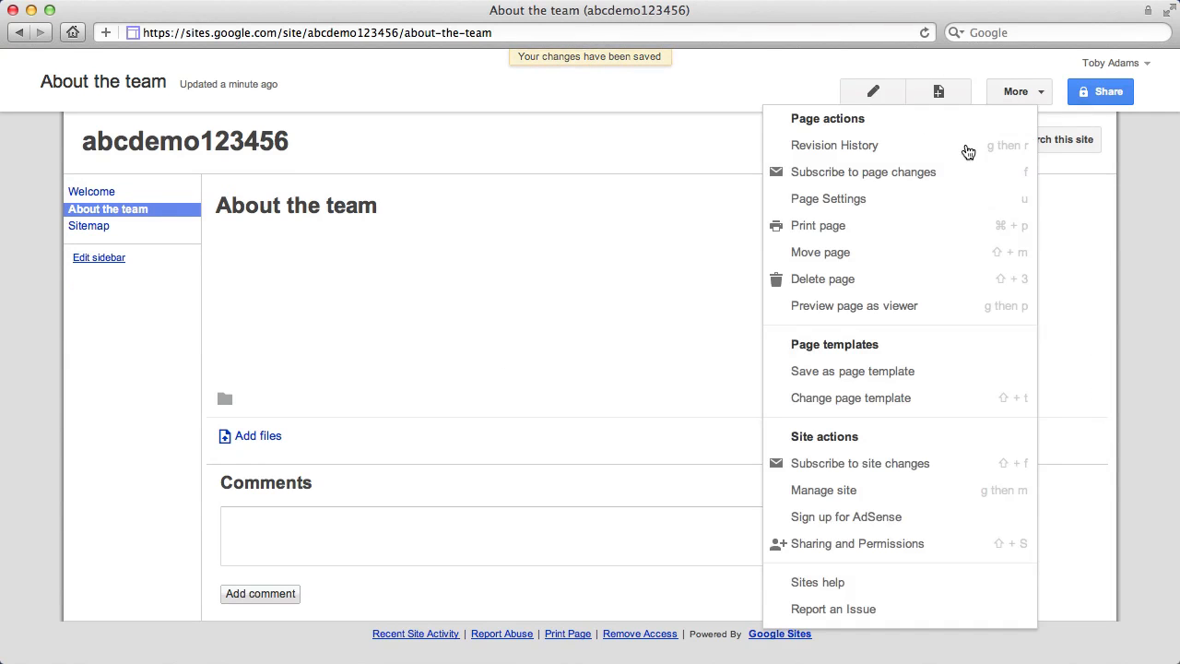
click(897, 205)
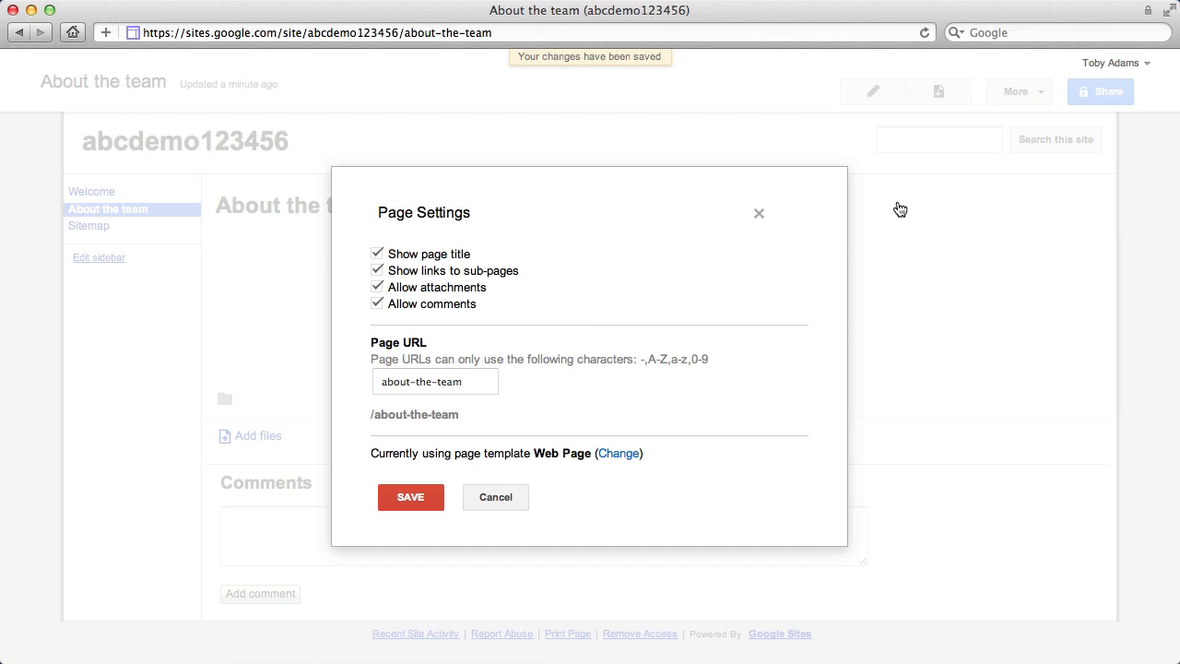
click(379, 288)
click(379, 305)
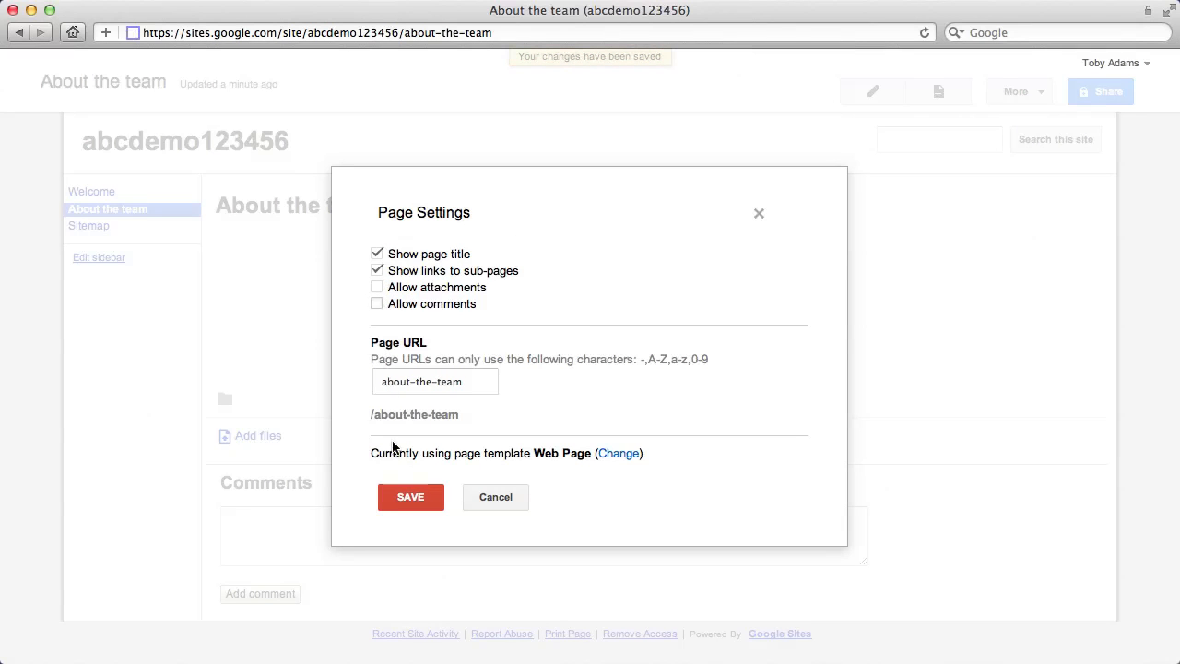
click(394, 496)
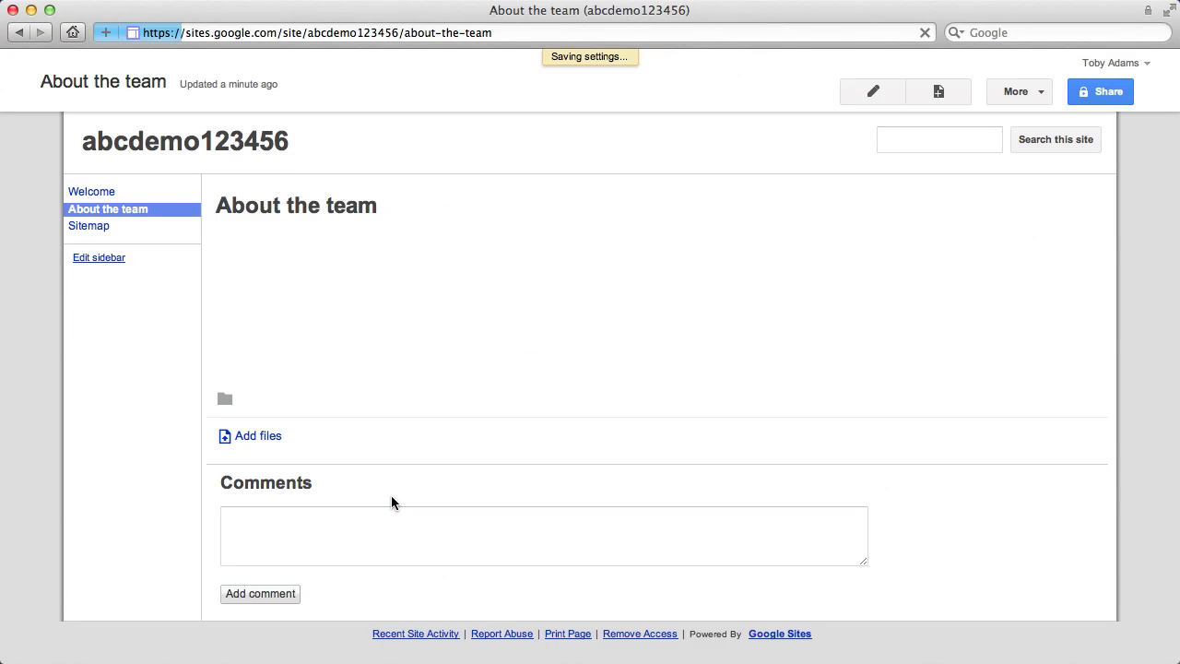